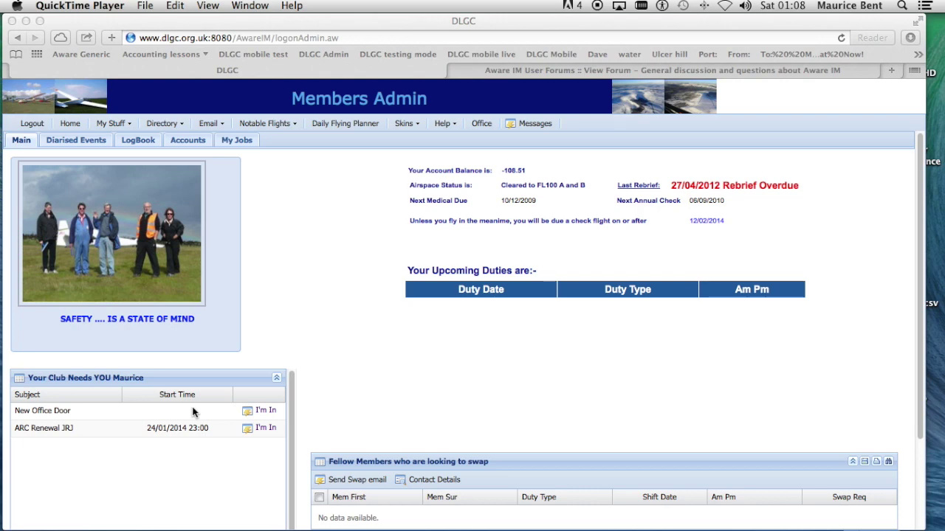
# Volunteer for the New Office Door job and set its start time to 29/01/2014 at 11:00.
pyautogui.click(267, 416)
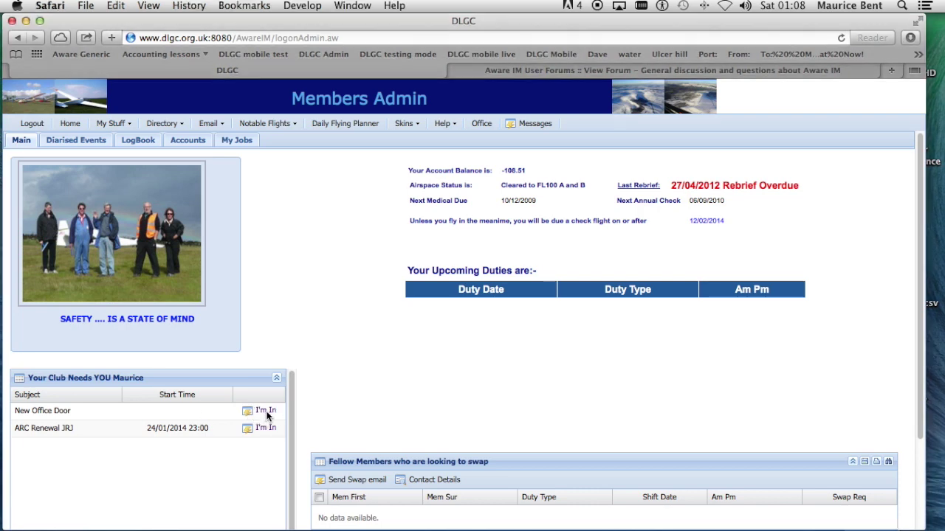
pyautogui.click(267, 416)
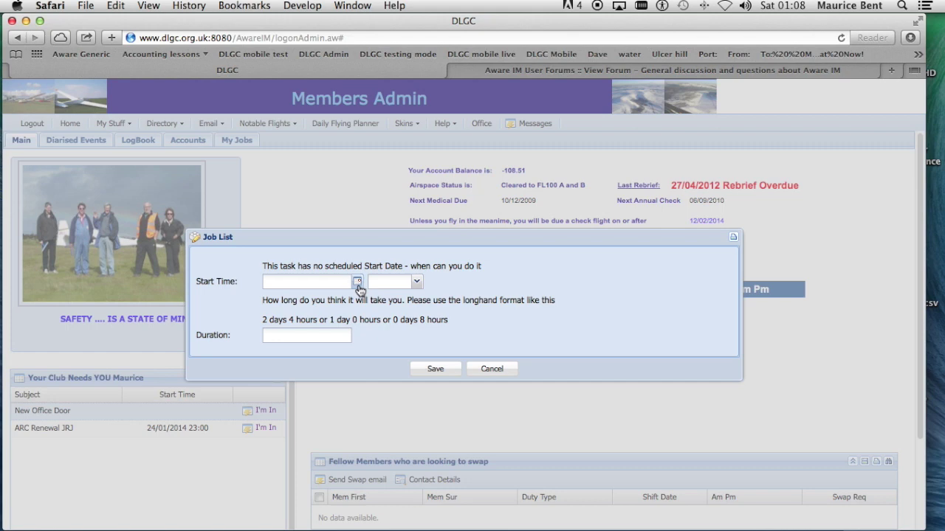
pyautogui.click(358, 284)
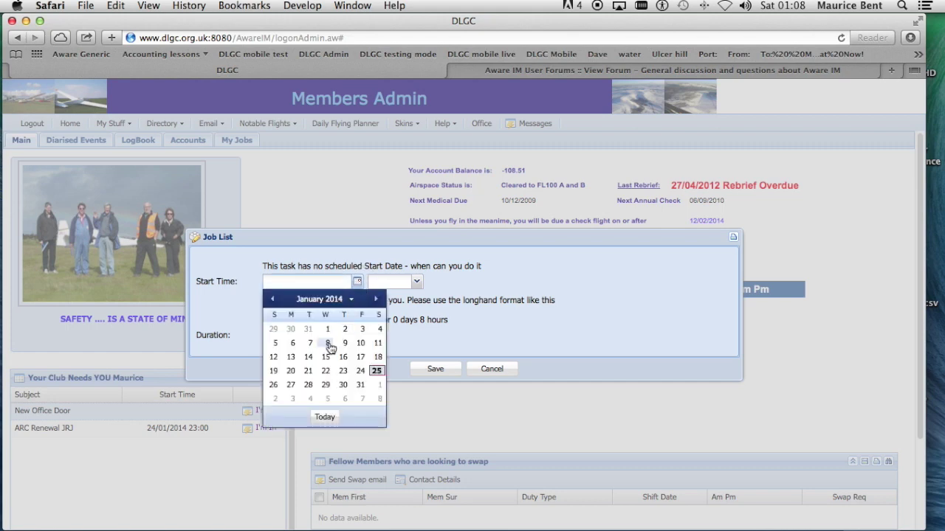
pyautogui.click(326, 386)
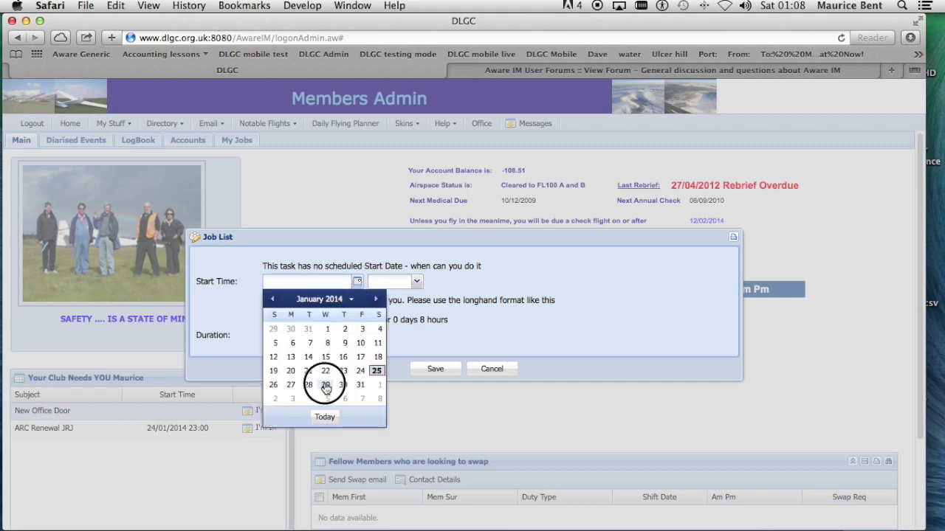
pyautogui.click(417, 286)
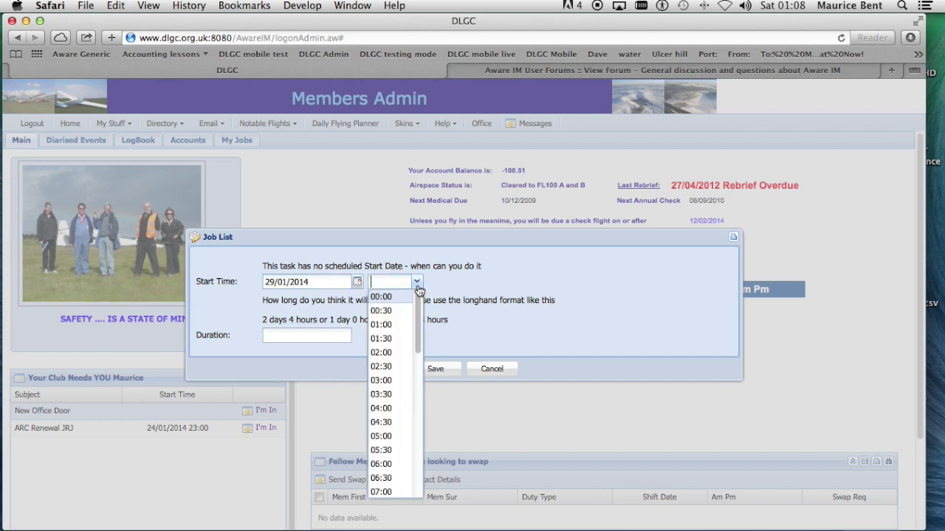
pyautogui.moveTo(416, 322); pyautogui.dragTo(399, 381)
pyautogui.click(379, 428)
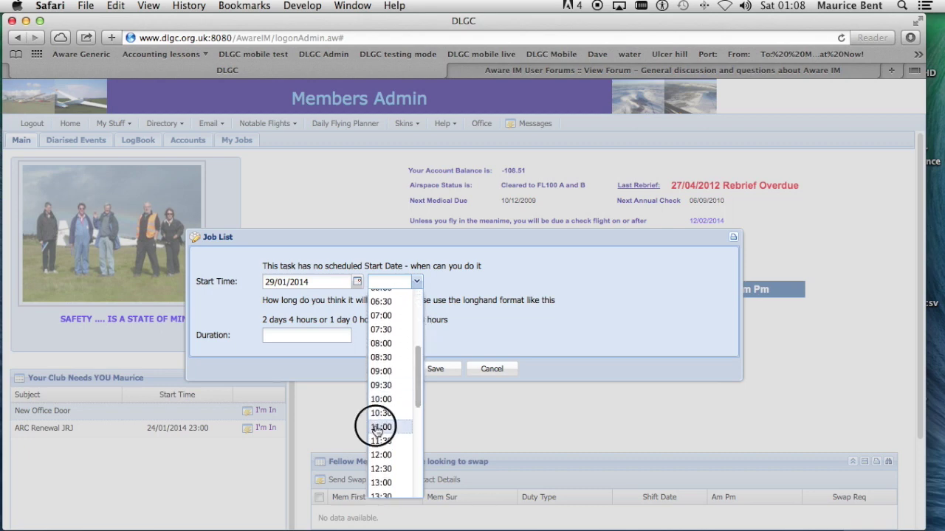
# Set the New Office Door job's duration to 0 days 6 hours and save the volunteer entry.
pyautogui.click(280, 337)
pyautogui.write('0 ')
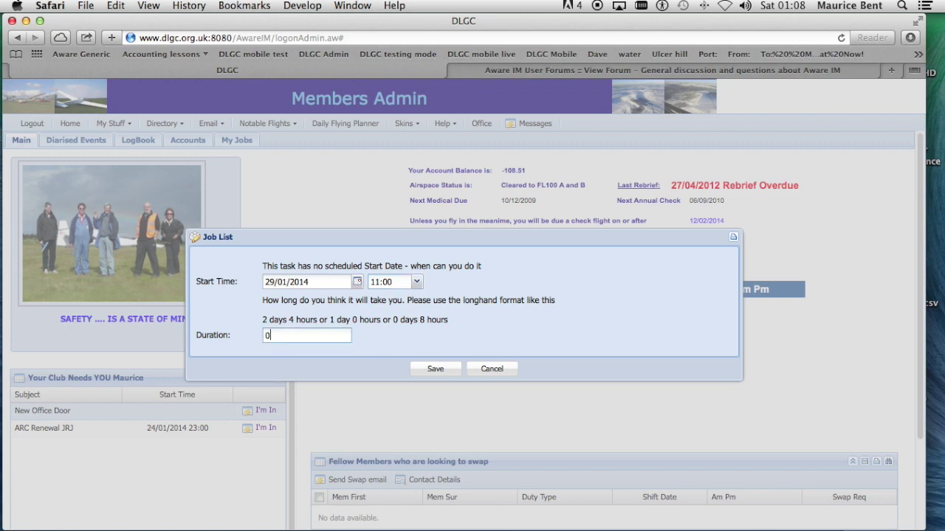
pyautogui.write('days 6 hours')
pyautogui.click(435, 369)
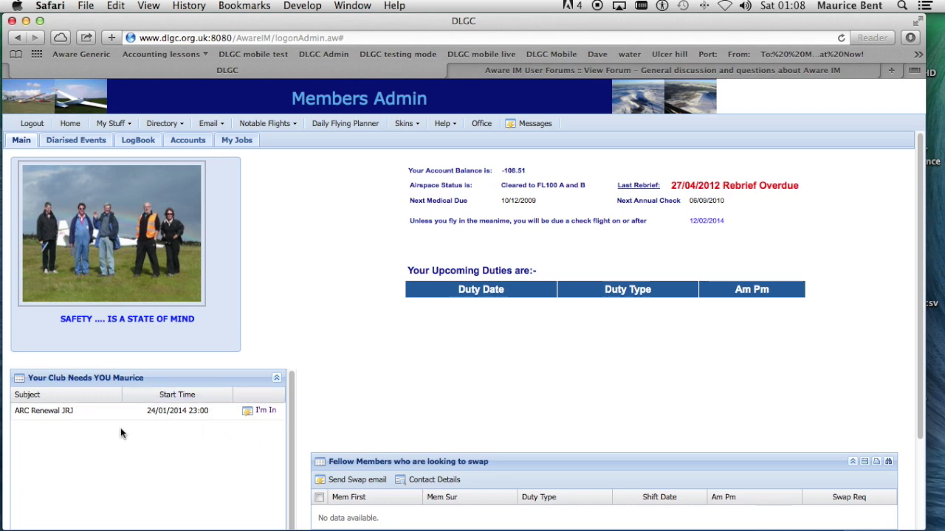
# Review the member's own job calendar by month, and examine the daytime hours of the week starting 27 January 2014.
pyautogui.click(237, 140)
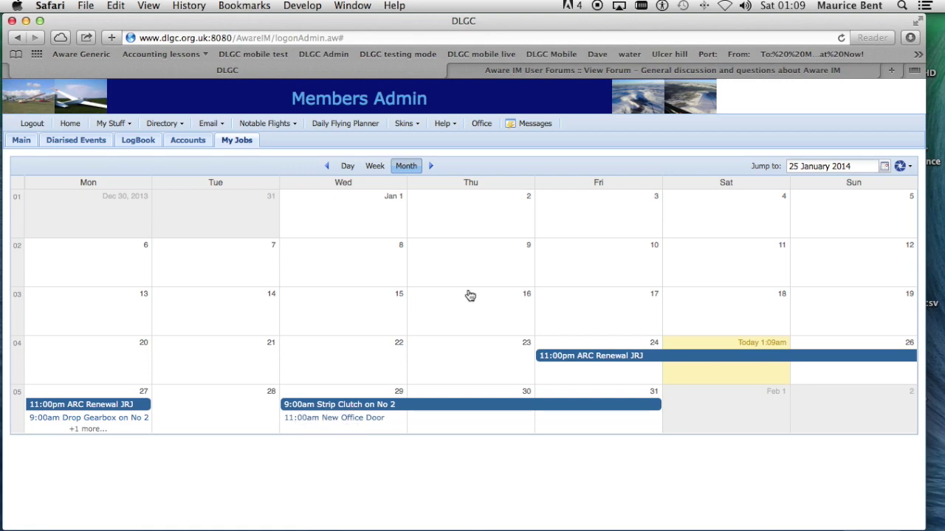
pyautogui.click(22, 140)
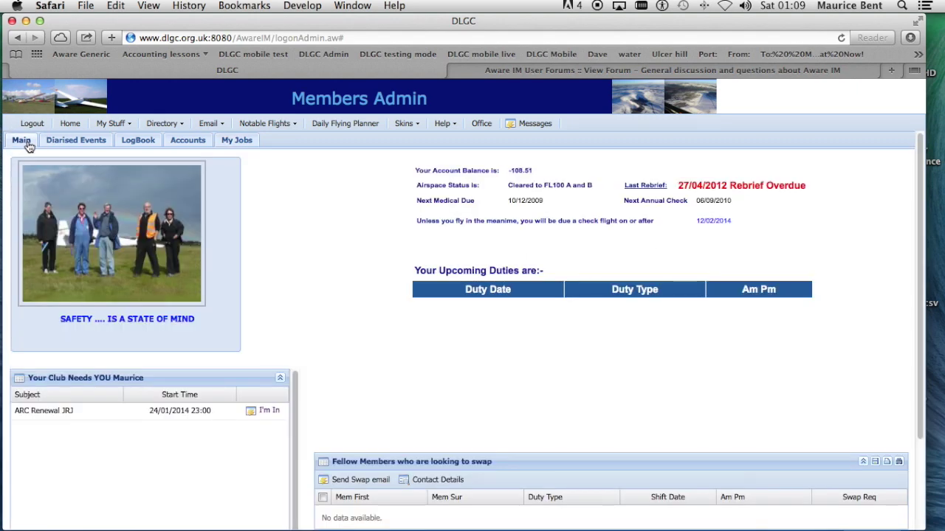
pyautogui.click(238, 141)
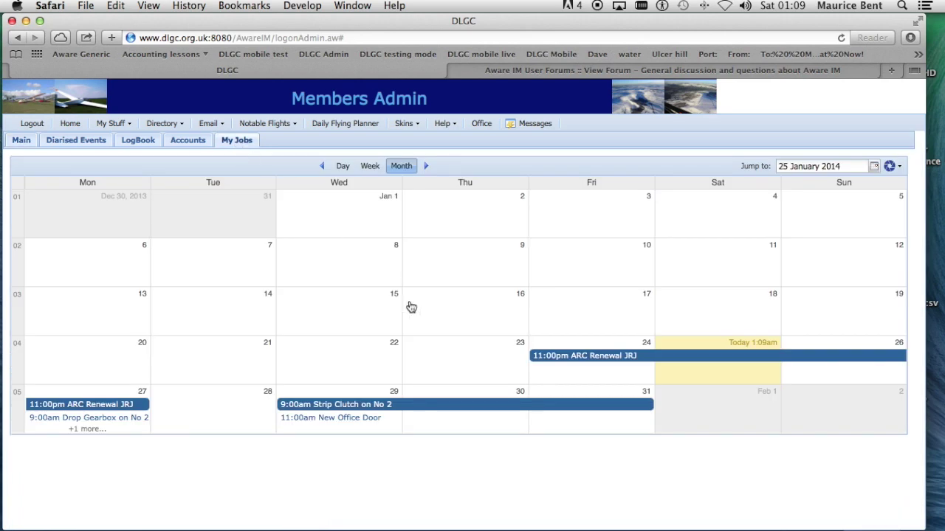
pyautogui.click(371, 167)
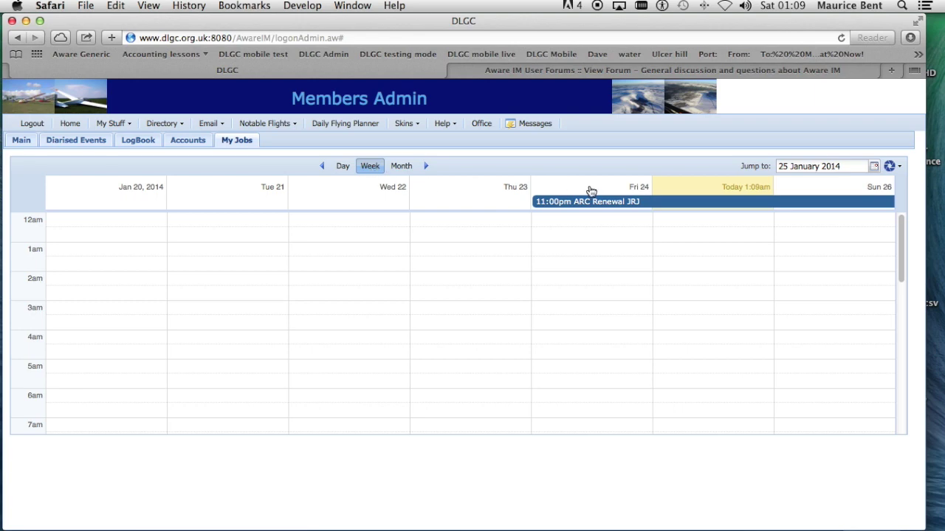
pyautogui.click(426, 167)
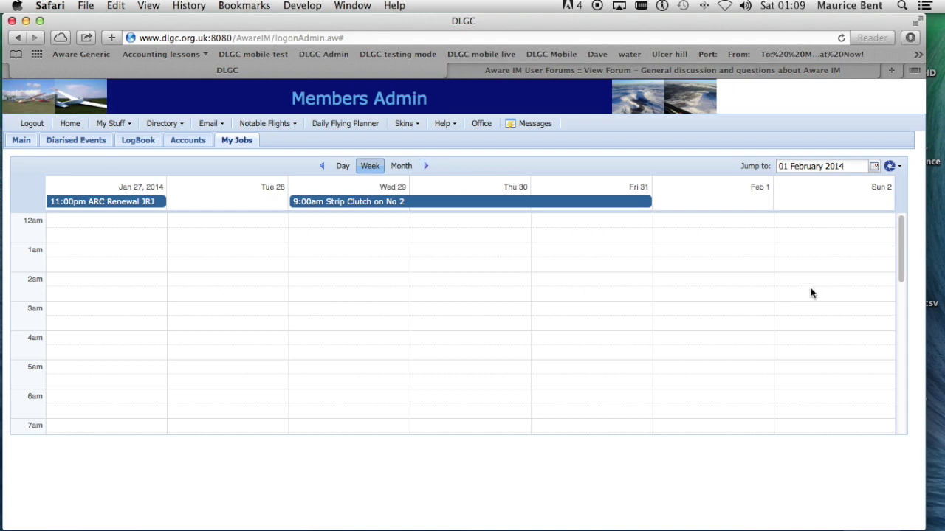
pyautogui.moveTo(901, 258); pyautogui.dragTo(888, 347)
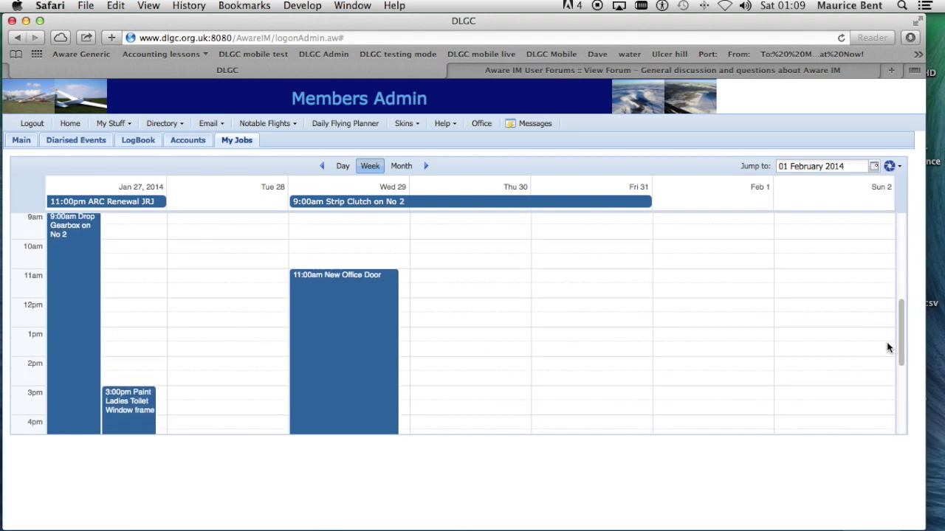
# Export all job events to iCal, add them to the Work calendar in the Calendar app, and close its window.
pyautogui.click(900, 168)
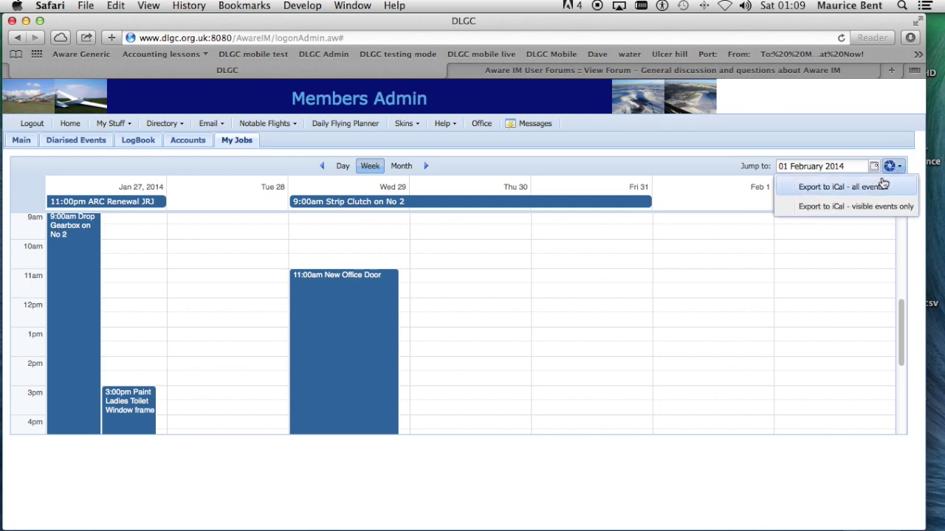
pyautogui.click(864, 190)
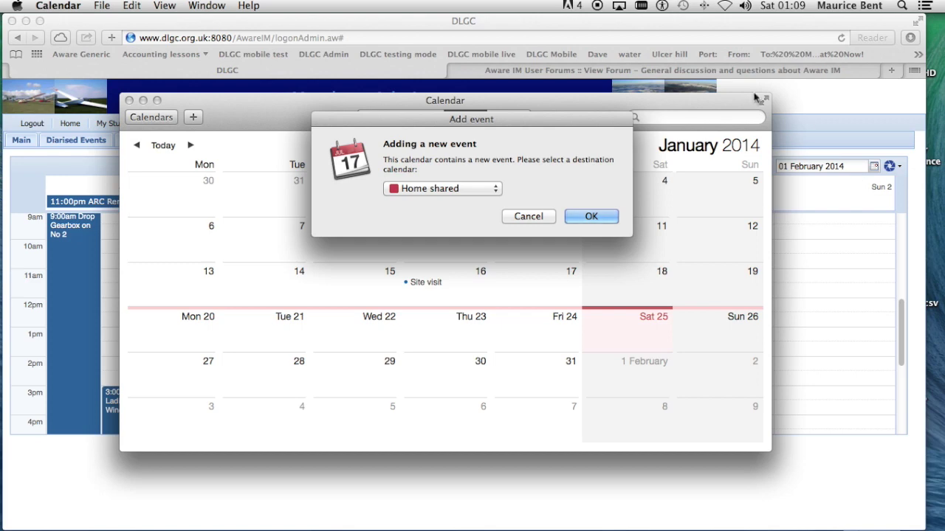
pyautogui.click(497, 193)
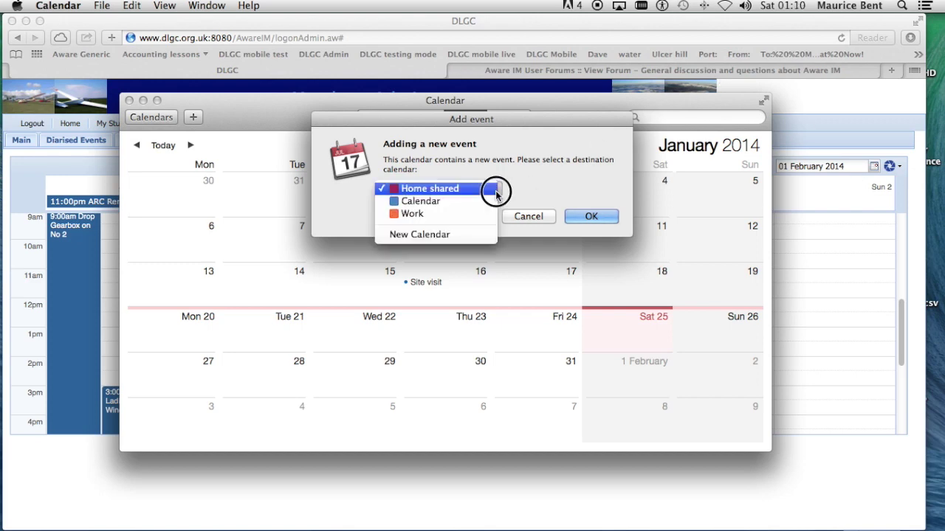
pyautogui.moveTo(497, 193); pyautogui.dragTo(476, 215)
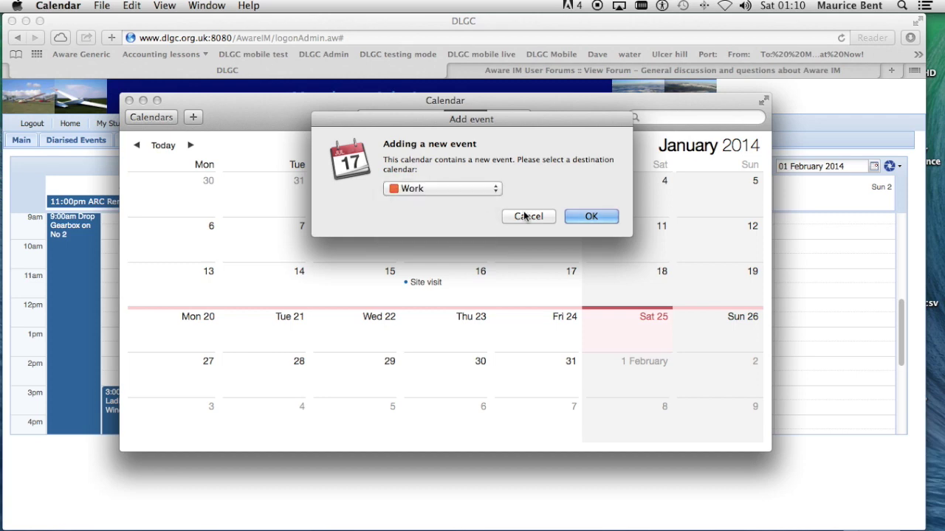
pyautogui.click(590, 217)
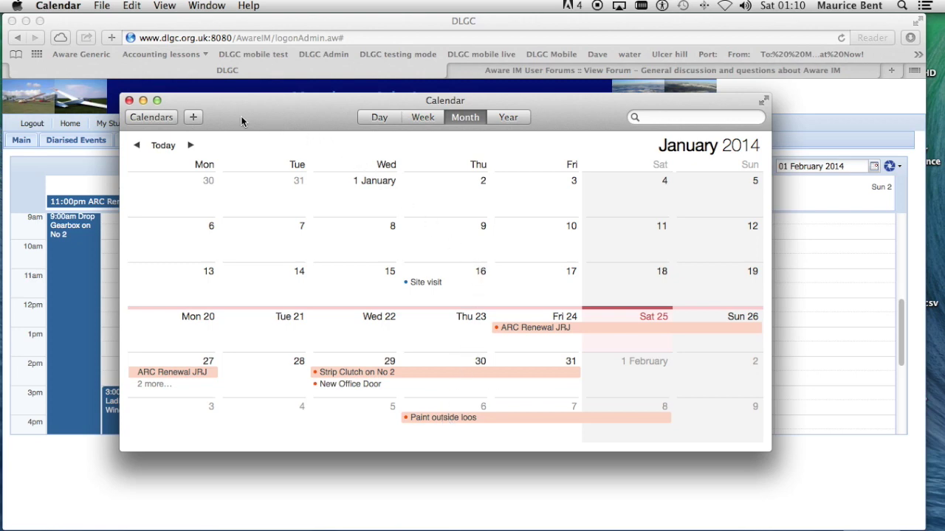
pyautogui.click(129, 101)
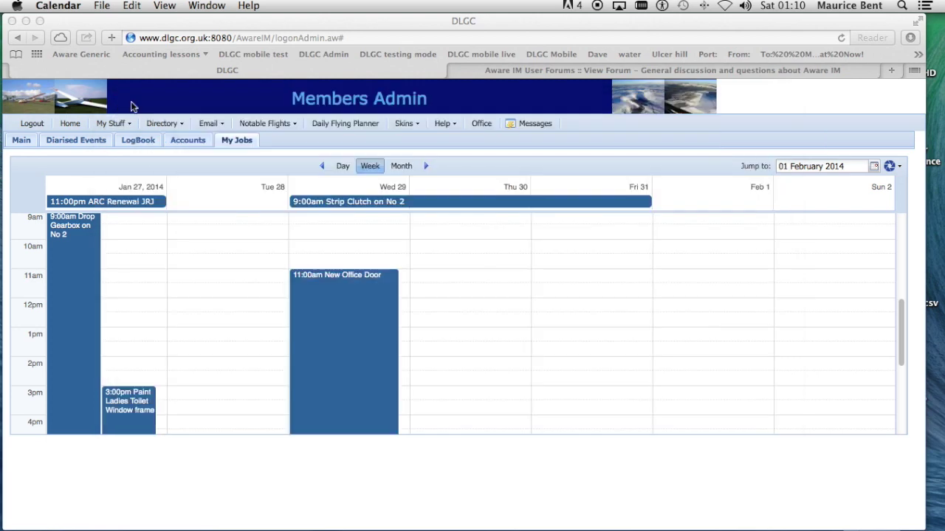
# Return to the main member page and go through the office area to the jobs management calendar.
pyautogui.click(18, 146)
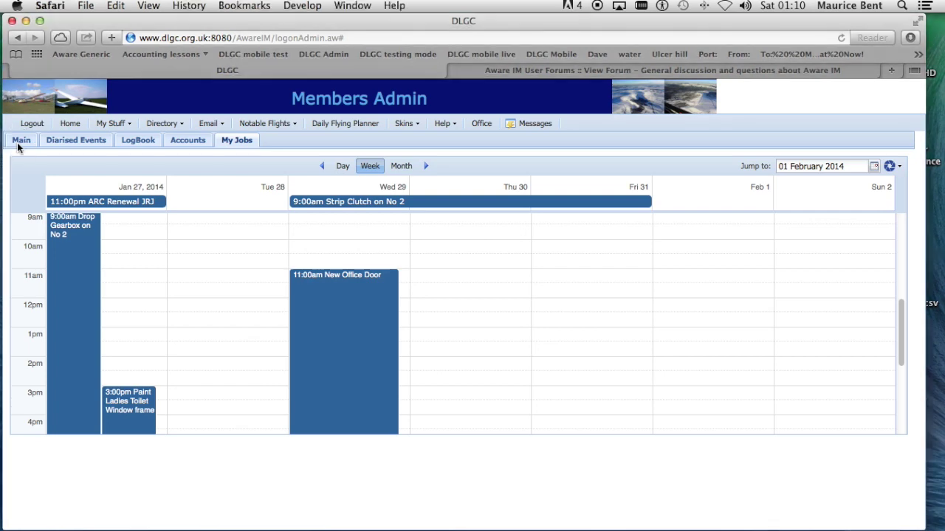
pyautogui.click(18, 146)
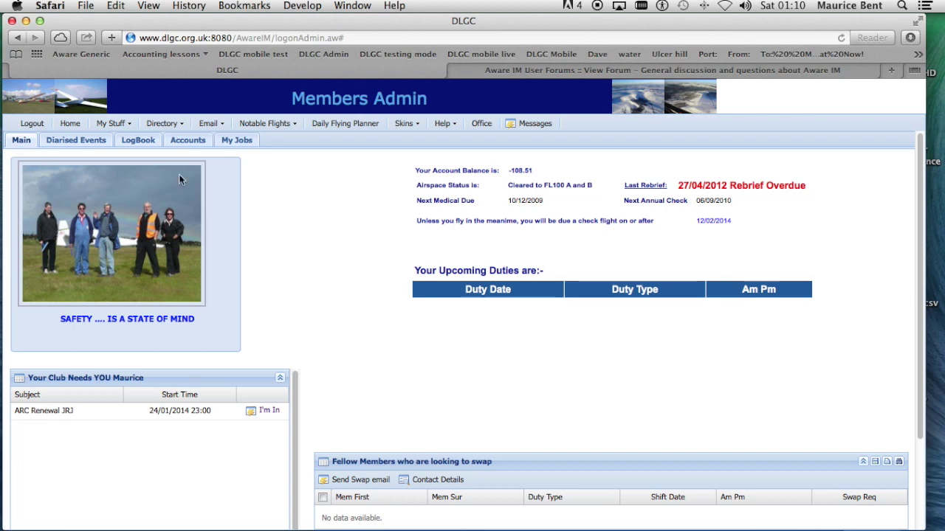
pyautogui.click(482, 124)
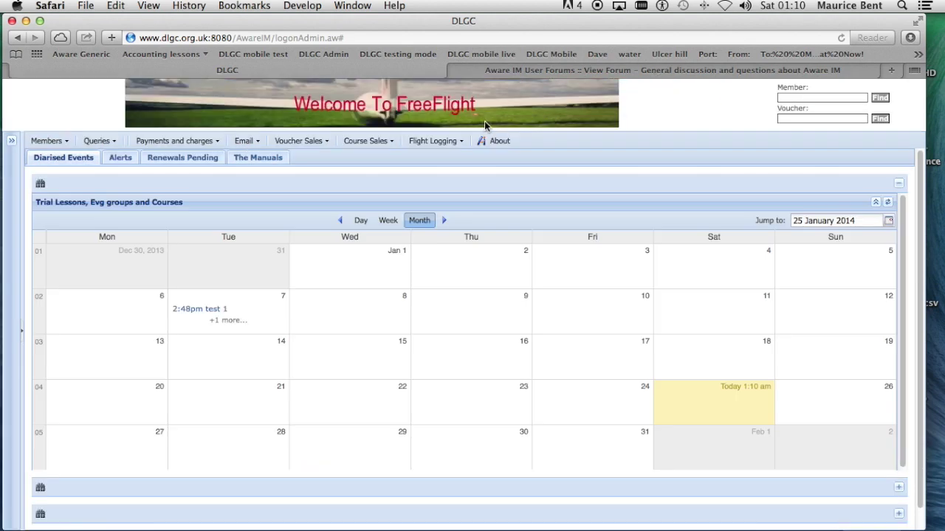
pyautogui.click(12, 142)
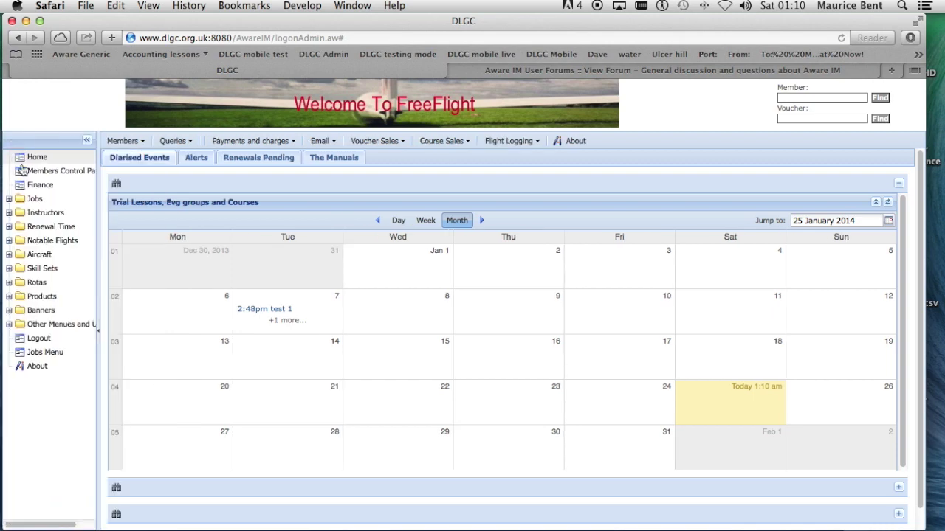
pyautogui.click(41, 354)
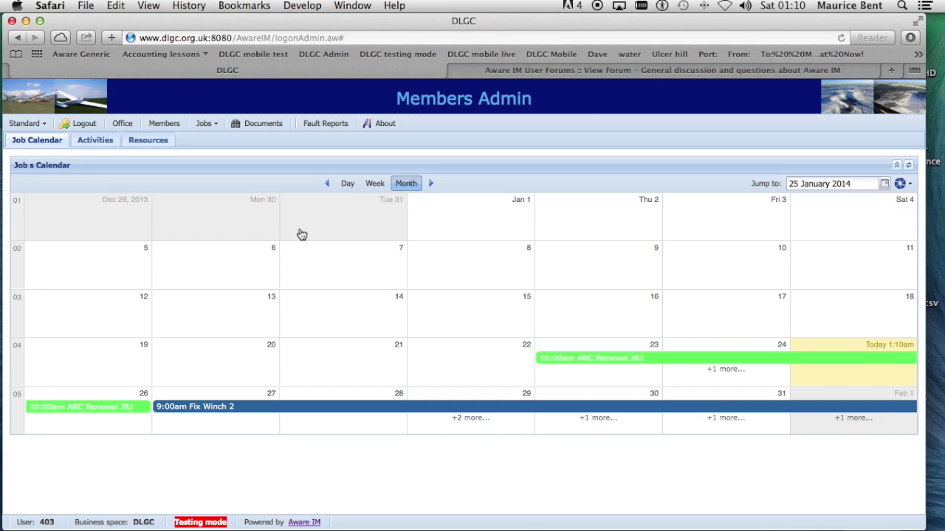
# Show the jobs calendar by week for 26 January to 1 February 2014, at the late morning and afternoon hours.
pyautogui.click(376, 186)
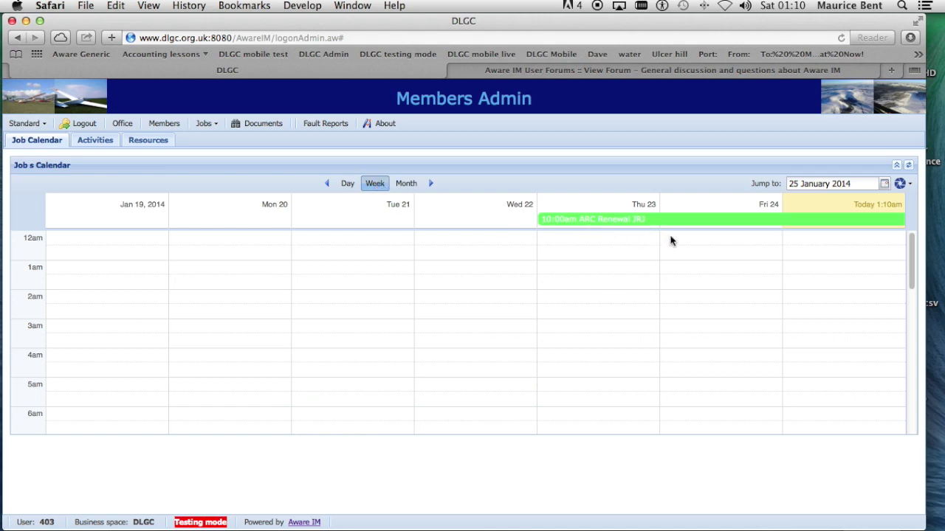
pyautogui.click(431, 185)
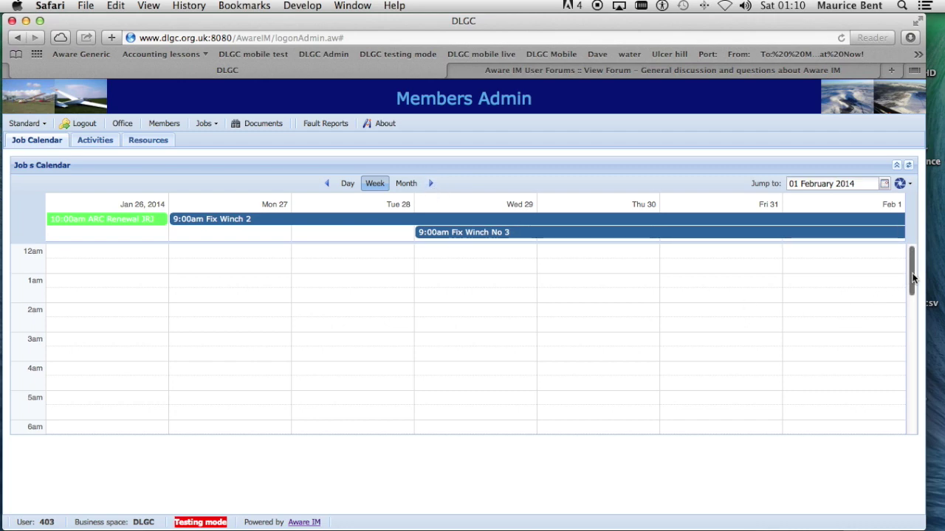
pyautogui.moveTo(913, 278); pyautogui.dragTo(865, 348)
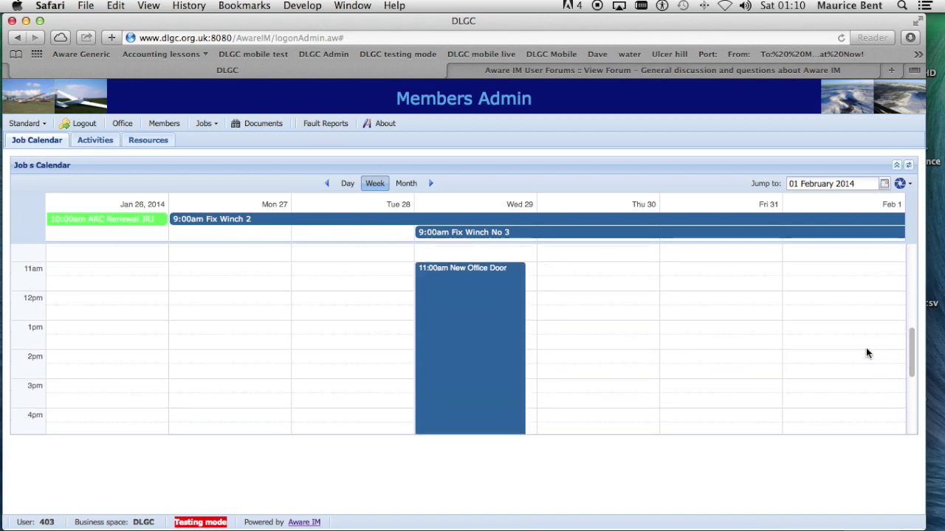
# Inspect the New Office Door job's details and expand its activities to check the volunteers, leaving the record unchanged.
pyautogui.doubleClick(473, 304)
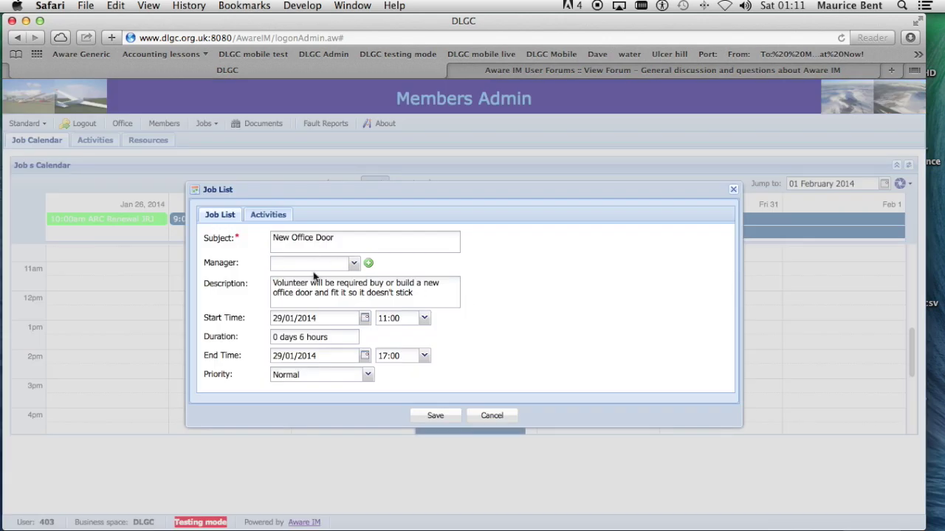
pyautogui.click(269, 216)
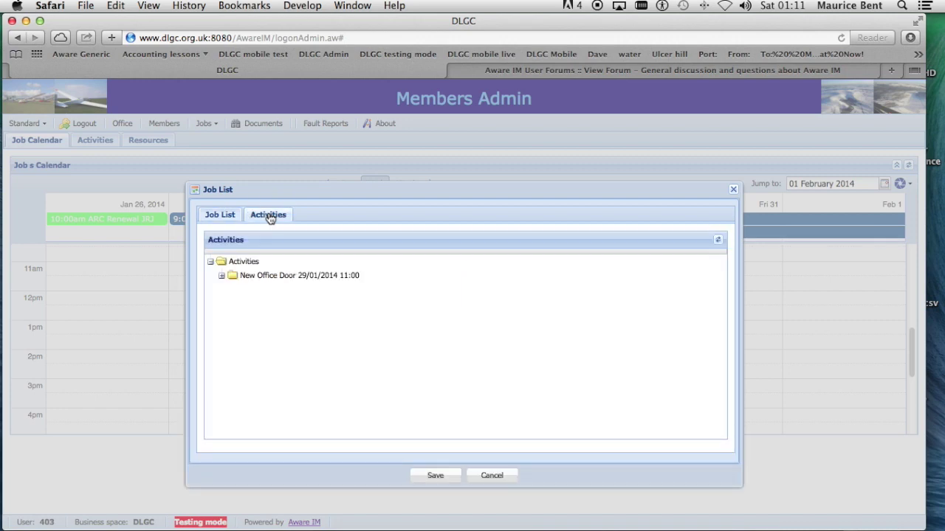
pyautogui.click(222, 277)
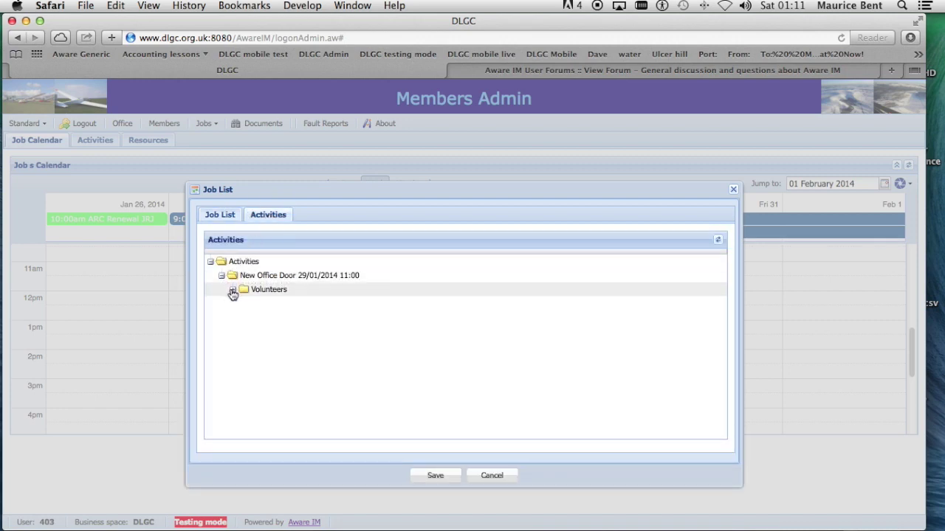
pyautogui.click(233, 291)
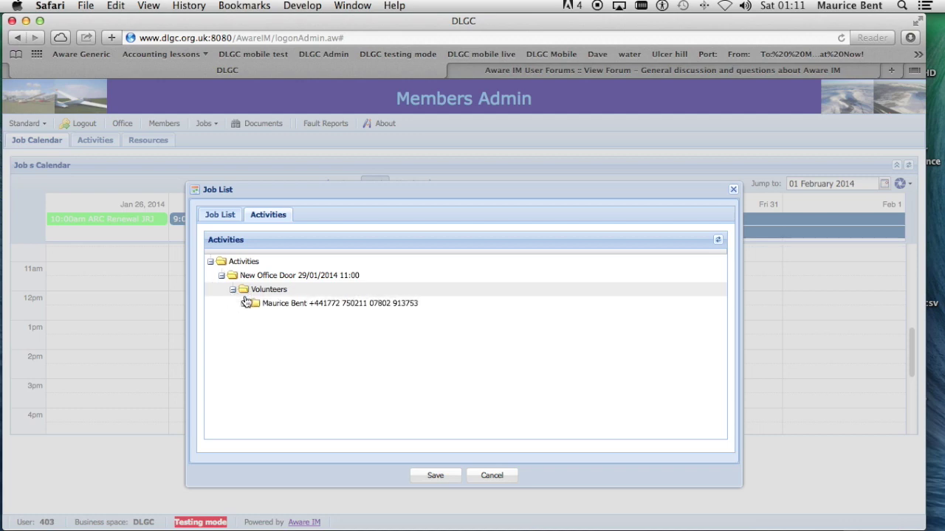
pyautogui.click(486, 478)
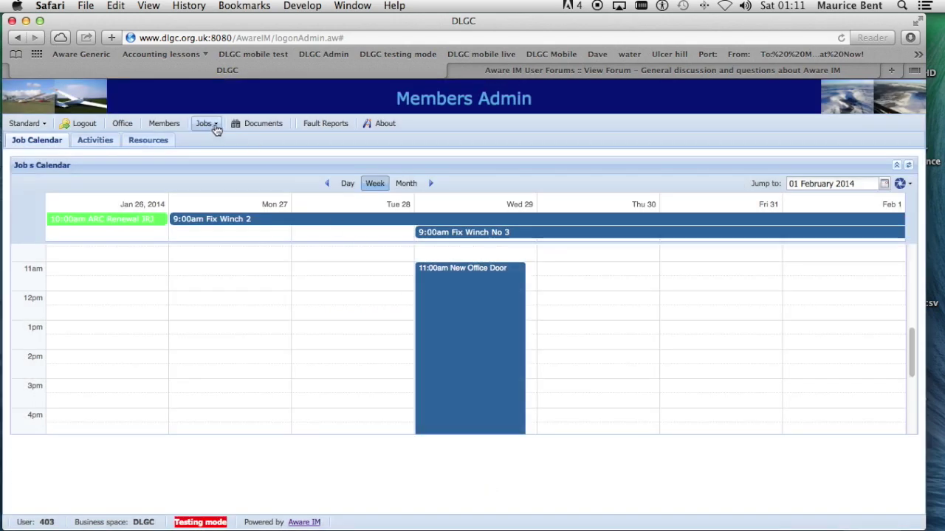
# Create a new unscheduled job with subject "Wash the windows" and description "bla bla bla", and close the job form.
pyautogui.click(216, 128)
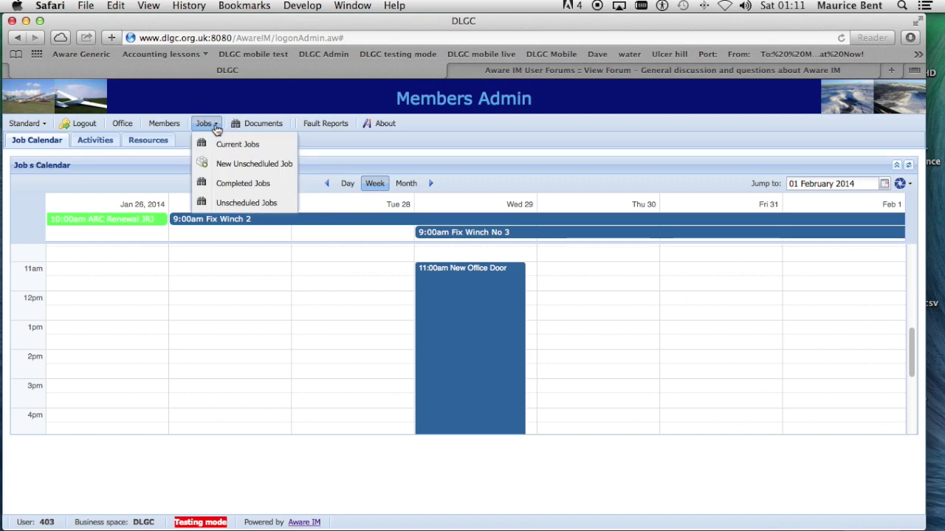
pyautogui.click(255, 164)
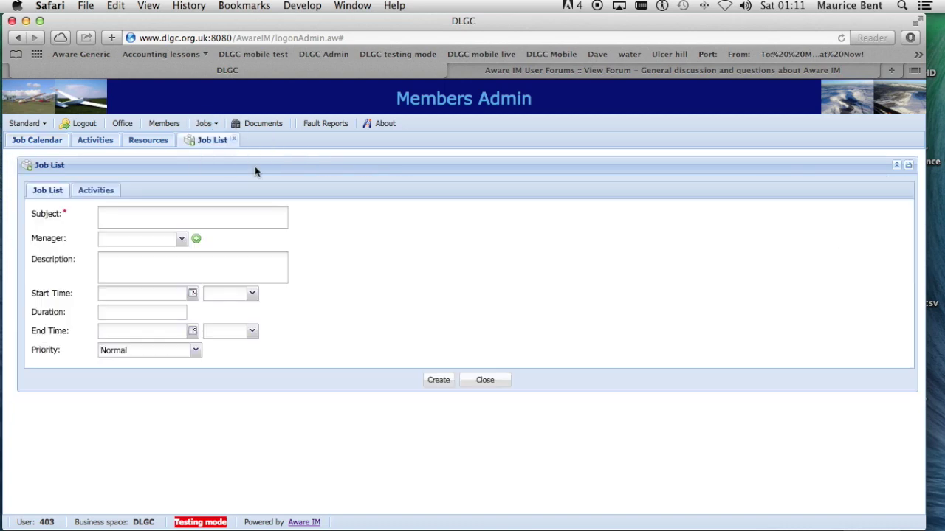
pyautogui.click(109, 213)
pyautogui.write('Wash the windows')
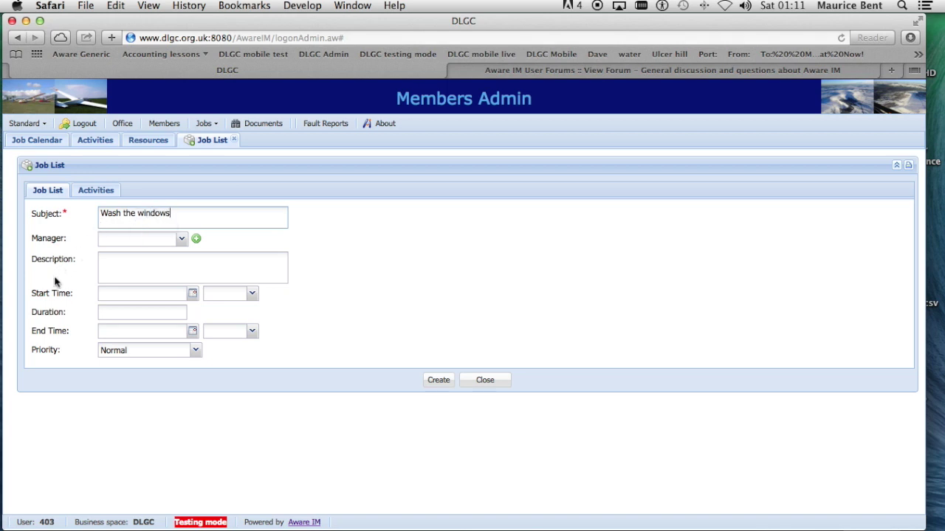
pyautogui.click(107, 262)
pyautogui.write('bla bla ')
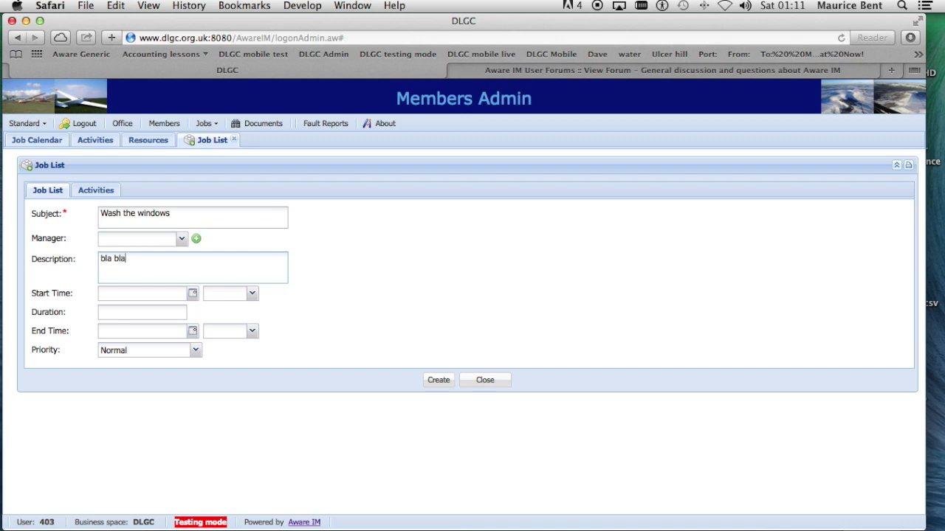
pyautogui.write('bla')
pyautogui.click(439, 381)
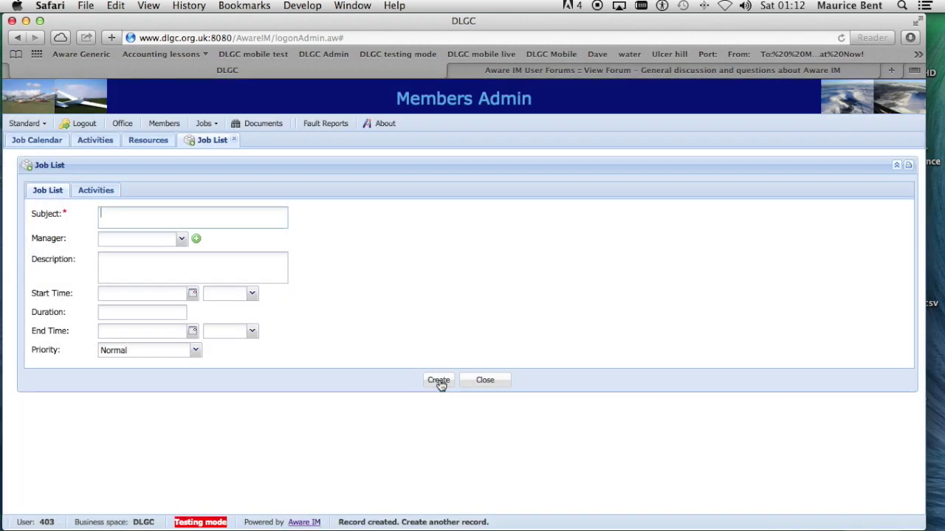
pyautogui.click(487, 383)
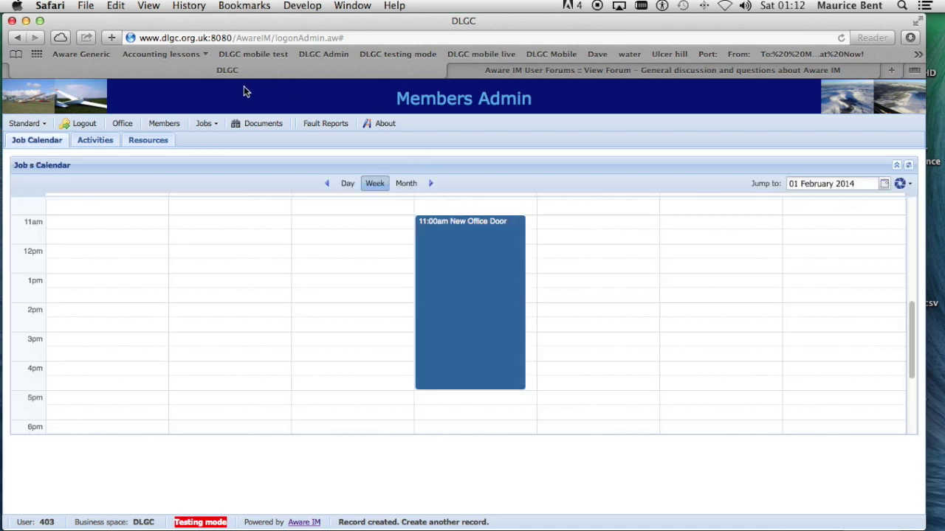
# Check the club job list on the main member page and return through the office area to the jobs management calendar.
pyautogui.click(165, 127)
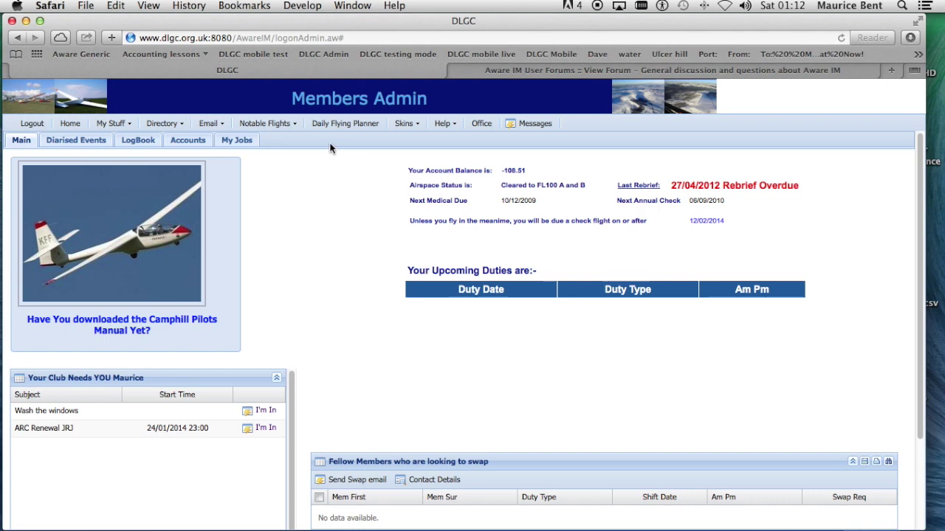
pyautogui.click(483, 125)
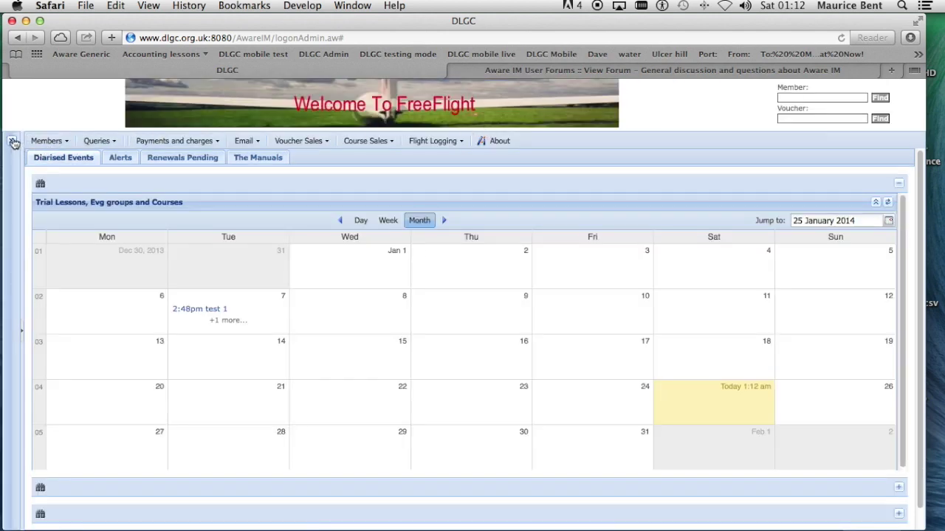
pyautogui.click(12, 141)
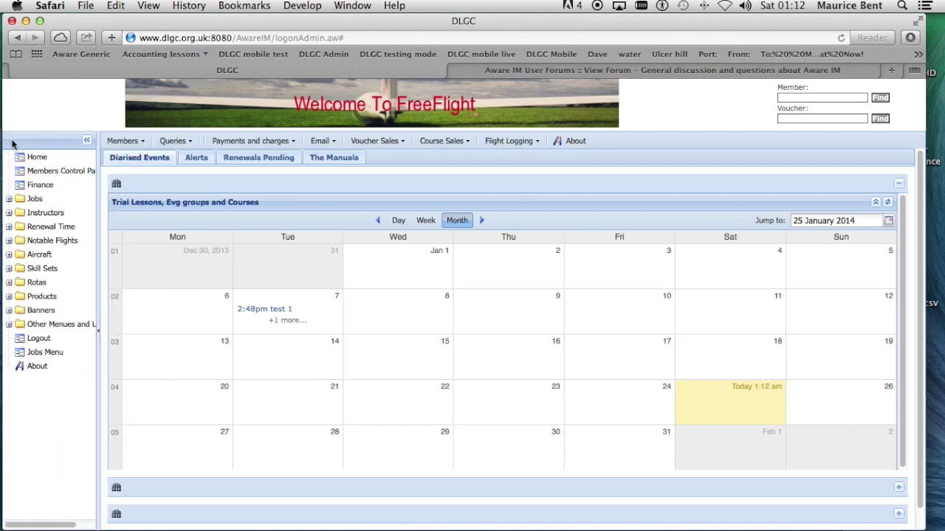
pyautogui.click(37, 353)
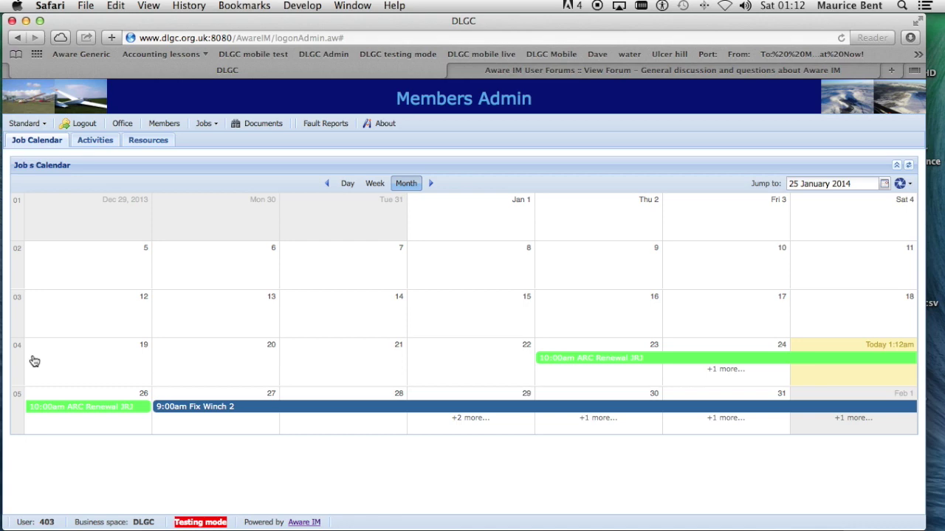
# Inspect the ARC Renewal JRJ job's activities, expanding its volunteers and needed resources, and leave the record without saving.
pyautogui.click(581, 362)
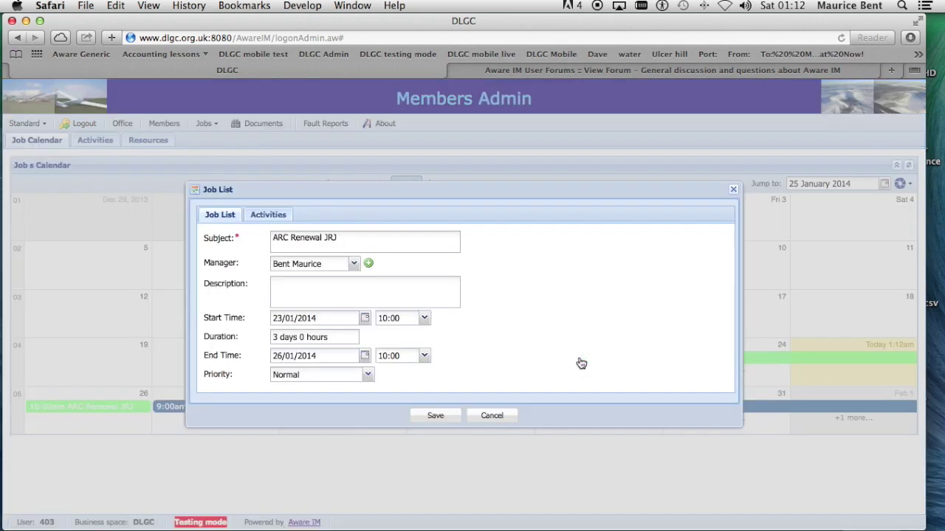
pyautogui.click(269, 218)
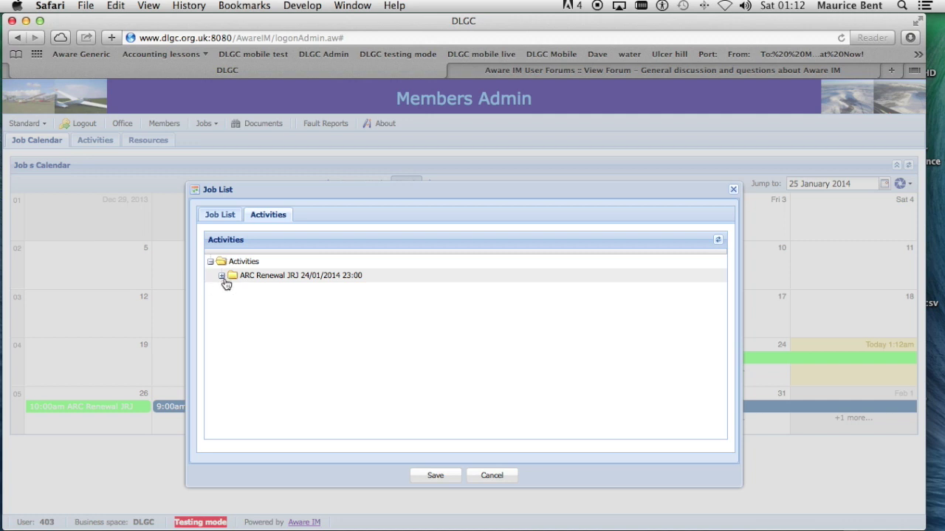
pyautogui.click(222, 277)
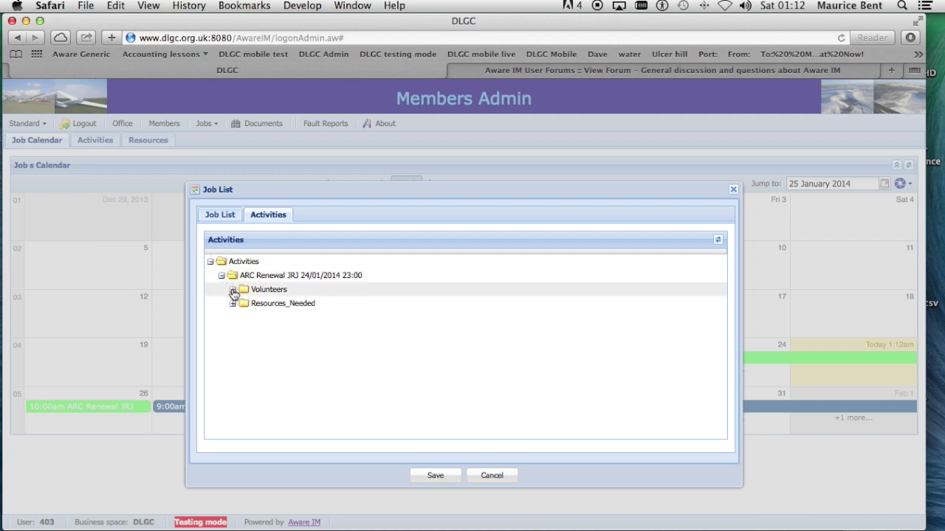
pyautogui.click(232, 291)
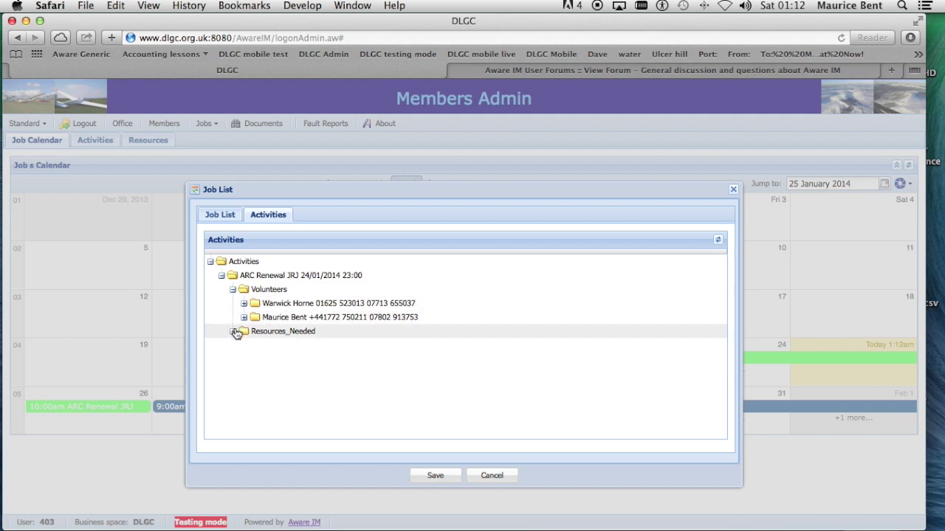
pyautogui.click(234, 333)
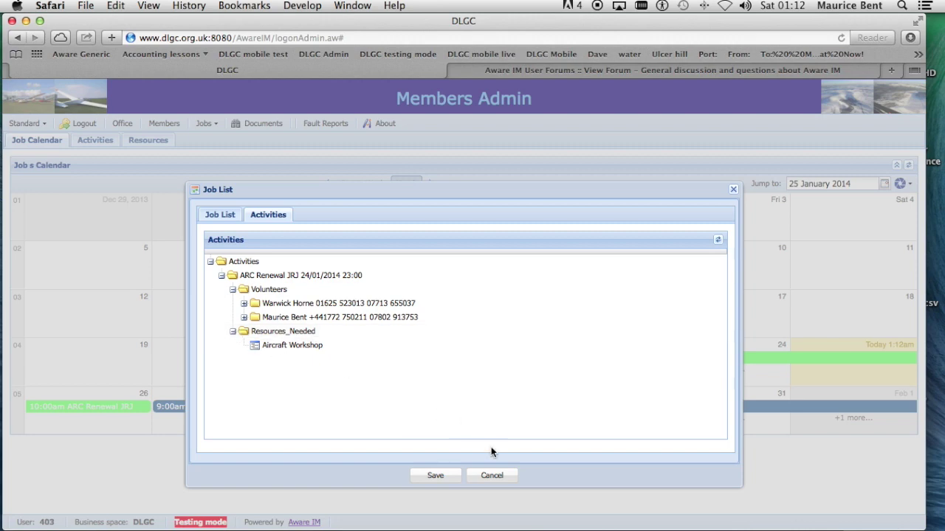
pyautogui.click(486, 479)
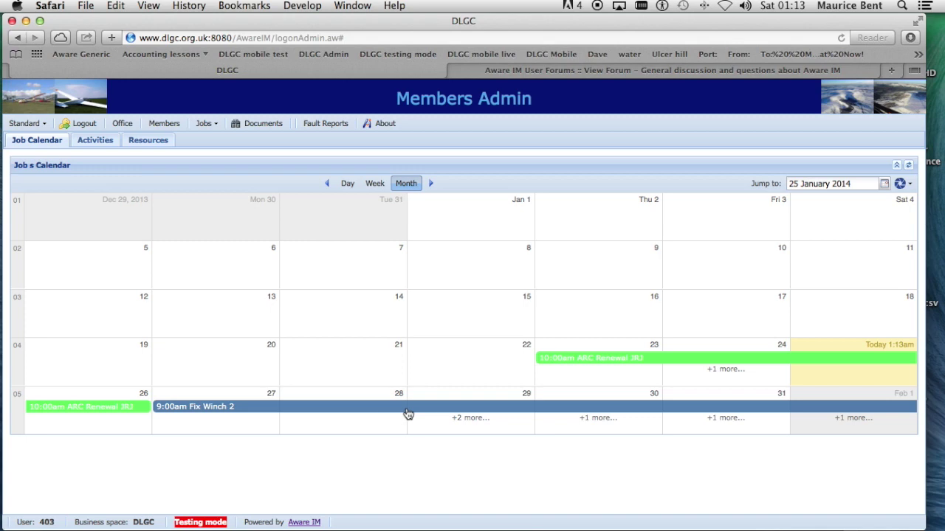
# Inspect the volunteers and needed resources of both Fix Winch 2 activities, Drop Gearbox and Strip Clutch, and leave without saving.
pyautogui.click(406, 410)
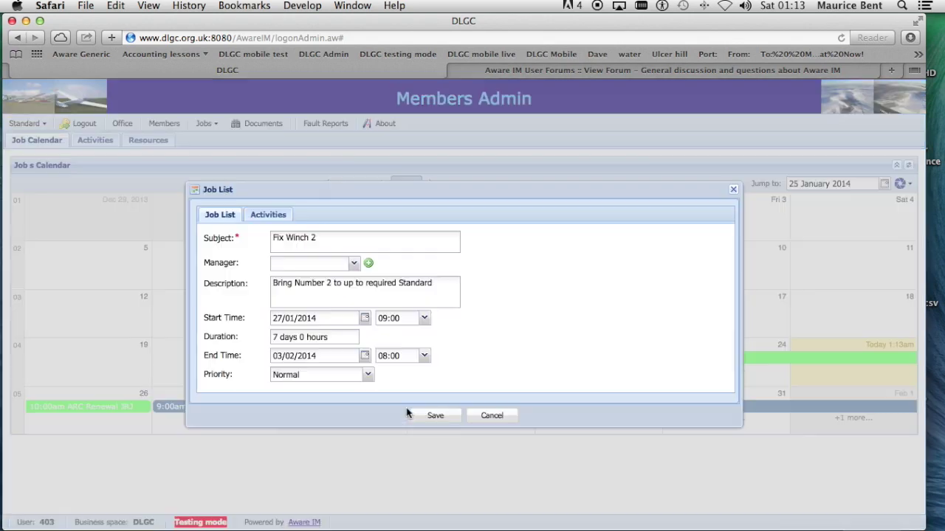
pyautogui.click(270, 217)
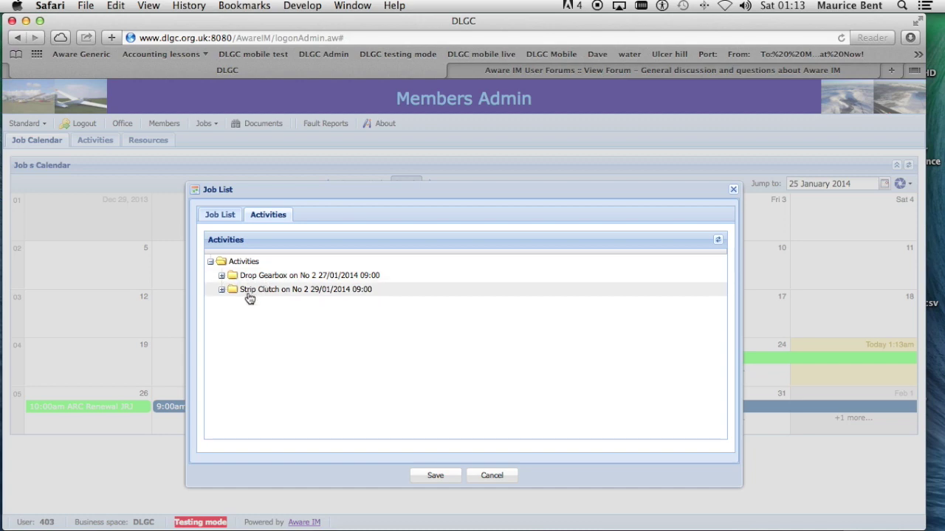
pyautogui.click(221, 277)
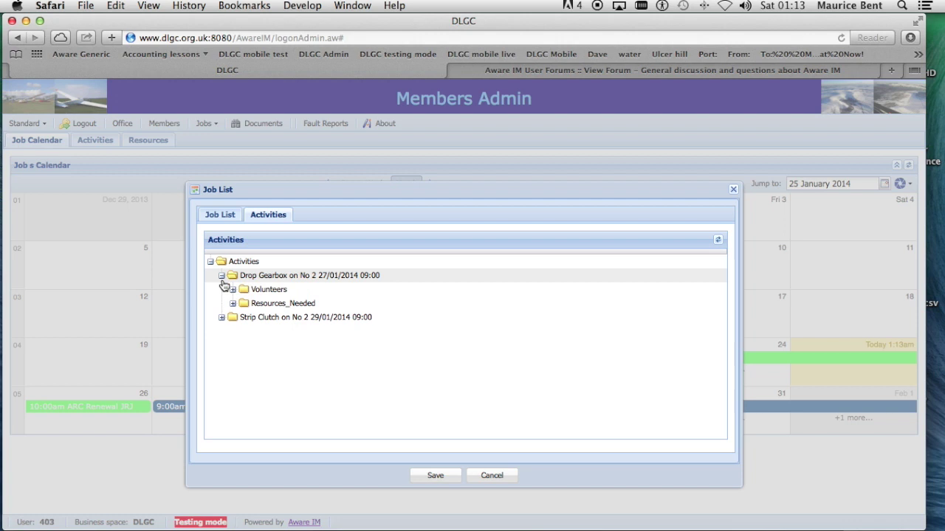
pyautogui.click(233, 307)
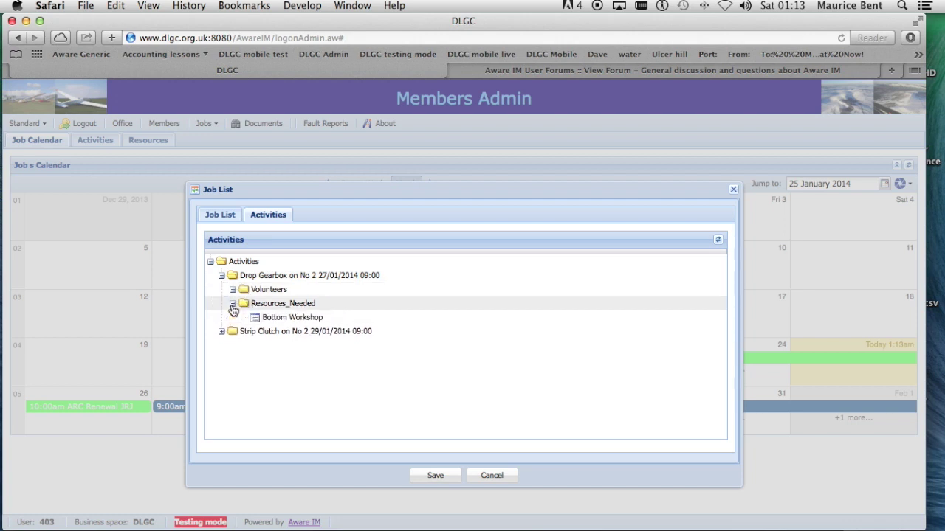
pyautogui.click(221, 332)
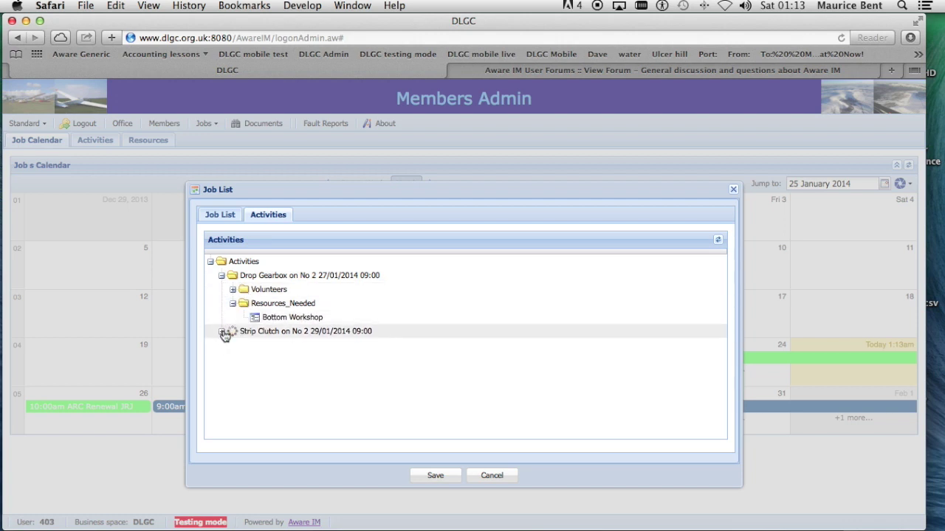
pyautogui.click(232, 359)
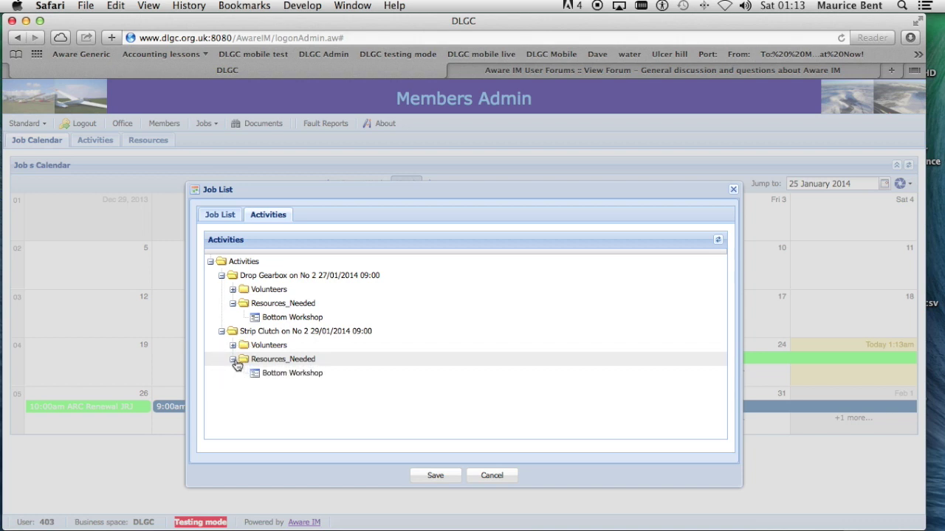
pyautogui.click(233, 346)
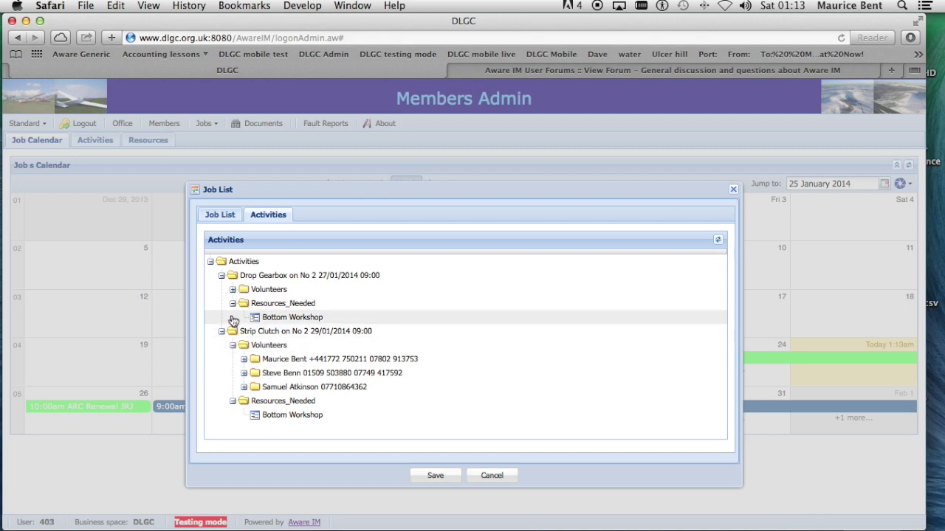
pyautogui.click(233, 290)
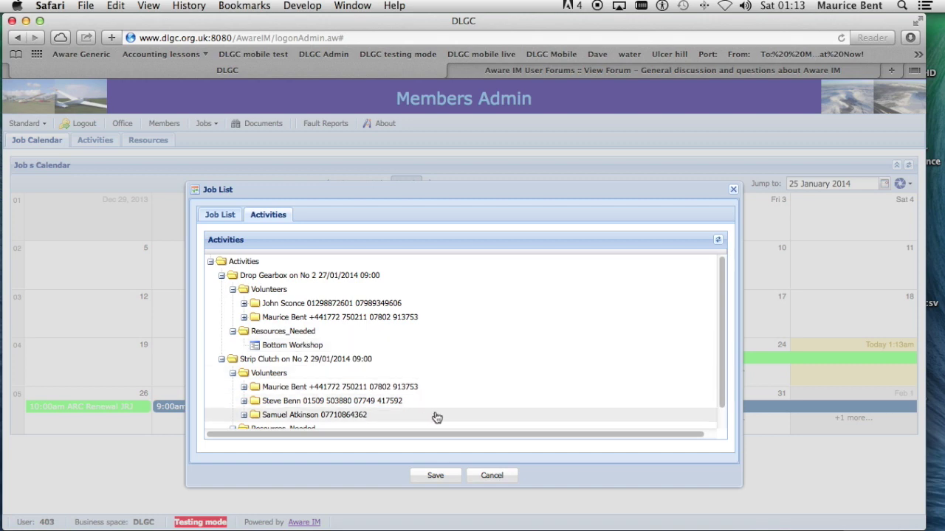
pyautogui.click(723, 389)
pyautogui.moveTo(723, 389); pyautogui.dragTo(723, 428)
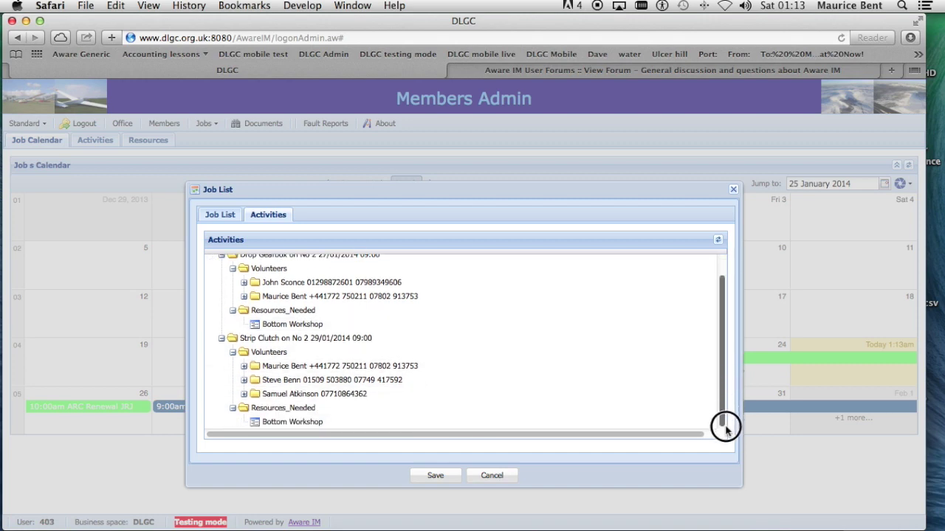
pyautogui.click(491, 476)
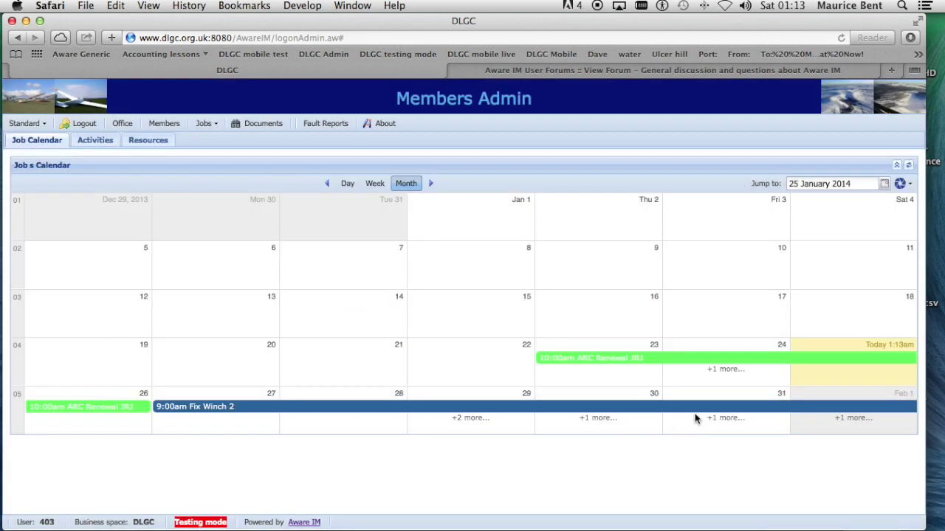
# In the activities timeline, move the ARC Renewal JRJ activity about 10 hours earlier, spanning 24 to 27 January 2014.
pyautogui.moveTo(696, 362)
pyautogui.moveTo(597, 411)
pyautogui.click(96, 141)
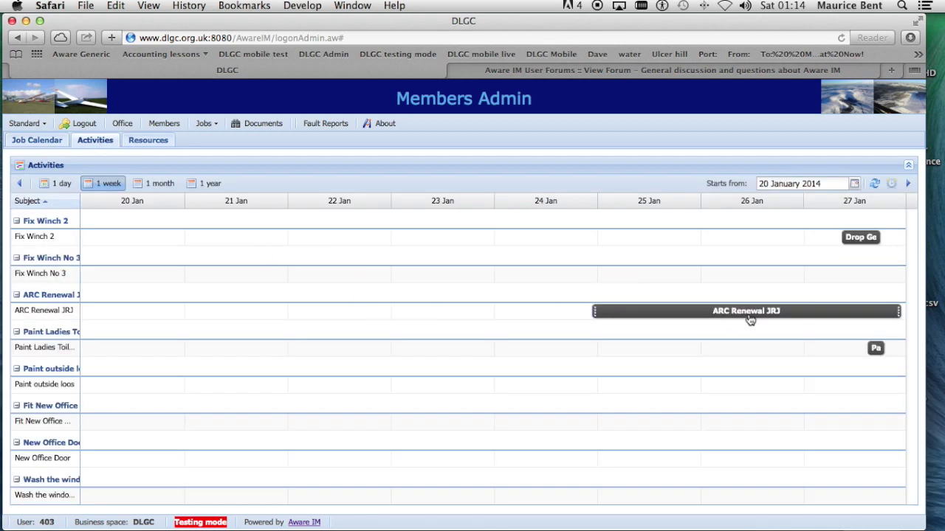
pyautogui.moveTo(750, 316)
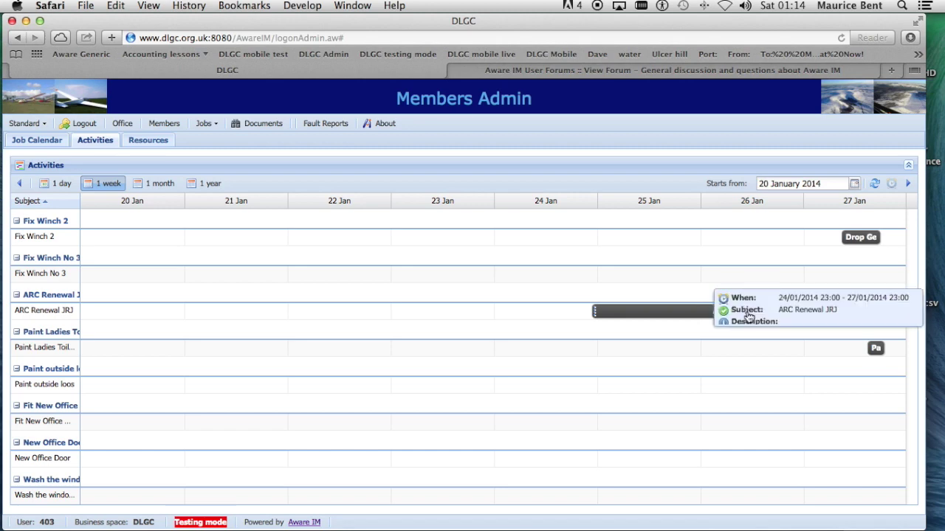
pyautogui.click(703, 316)
pyautogui.moveTo(703, 316); pyautogui.dragTo(662, 317)
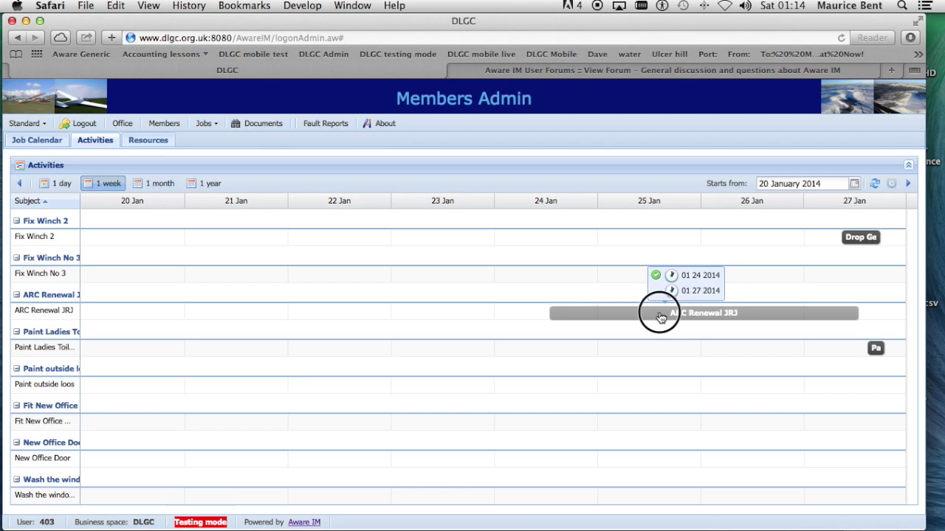
pyautogui.moveTo(661, 317); pyautogui.dragTo(661, 318)
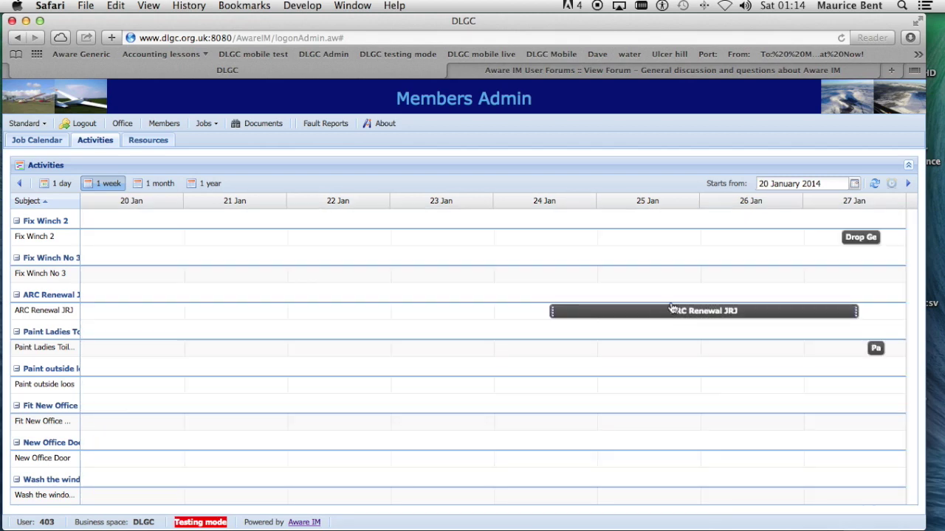
# Show the activities week from 27 January 2014 and move Strip Clutch on No 2 to start early on 28 January.
pyautogui.click(856, 186)
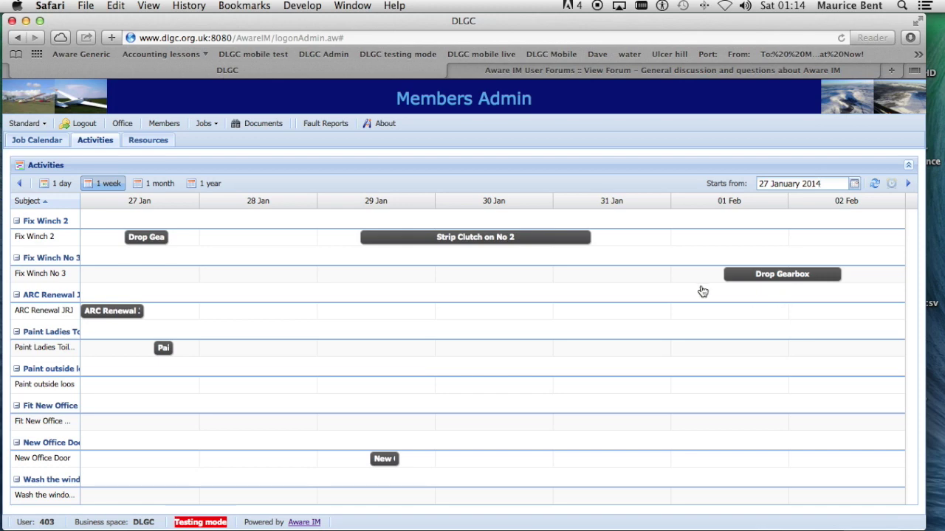
pyautogui.click(161, 242)
pyautogui.click(453, 240)
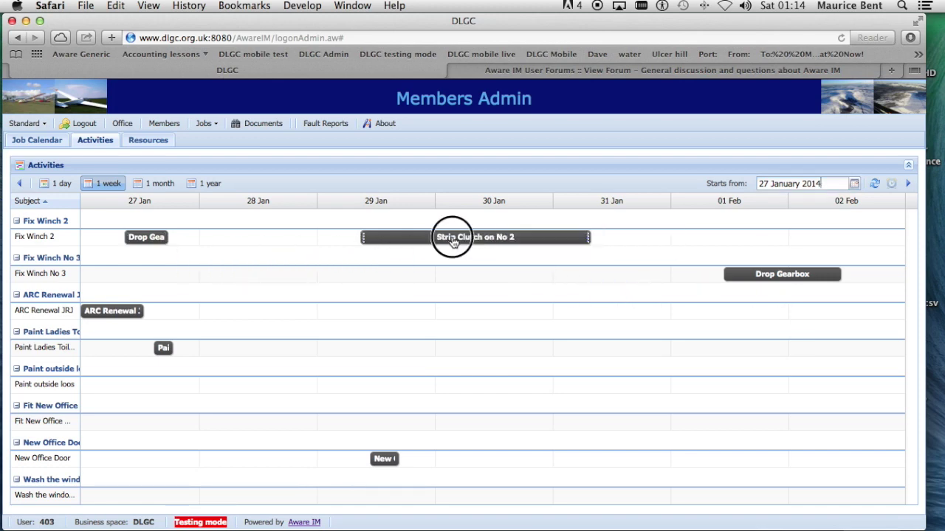
pyautogui.moveTo(452, 239); pyautogui.dragTo(301, 242)
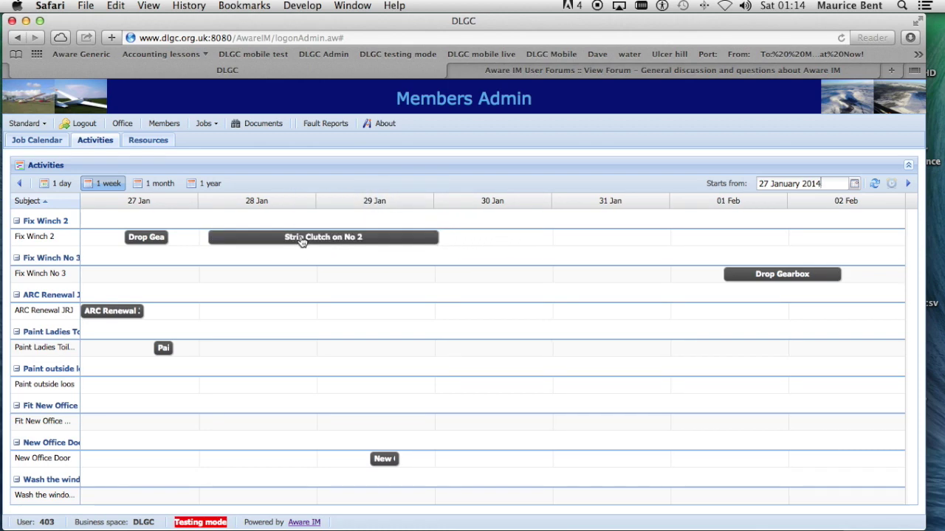